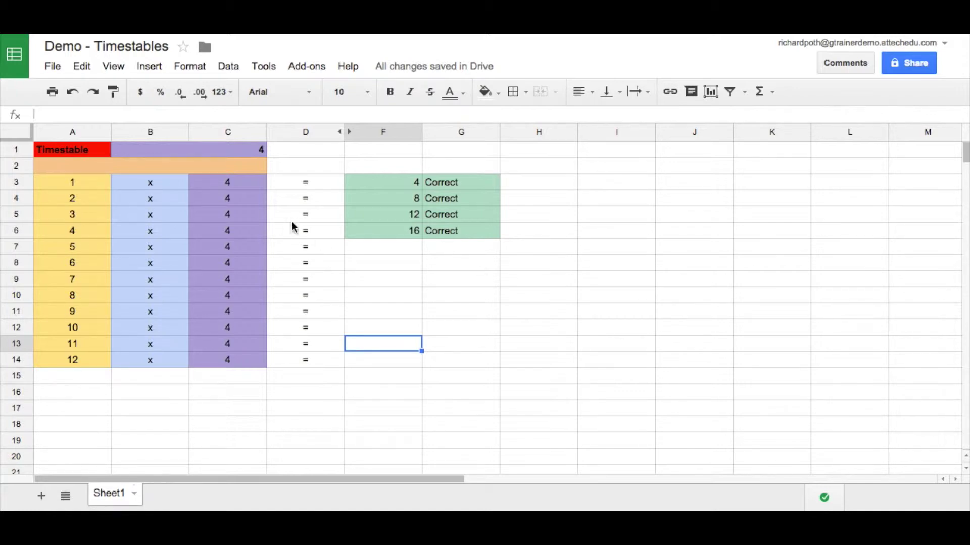
# Step: Inspect the title and the formulas in C3, E3 and G3, briefly revealing hidden column E
pyautogui.click(231, 183)
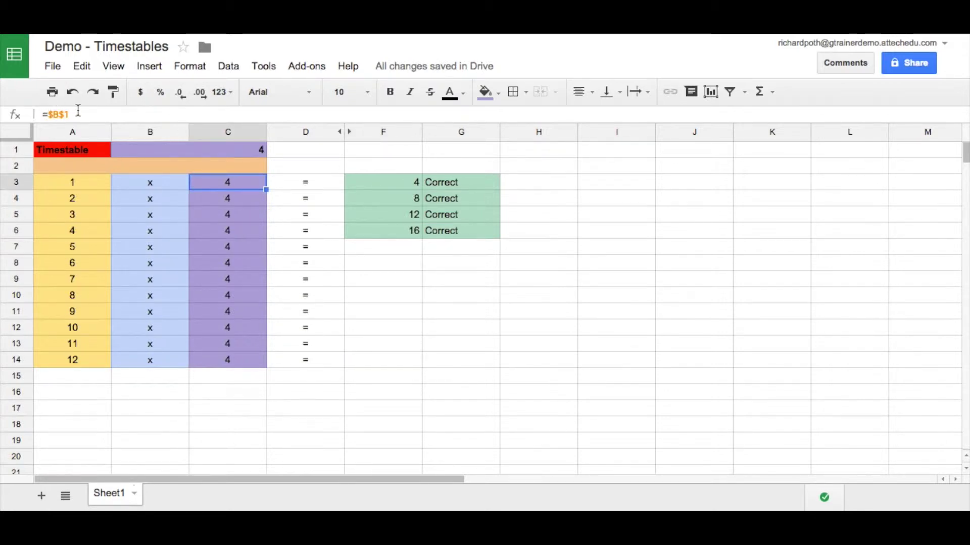
pyautogui.click(238, 150)
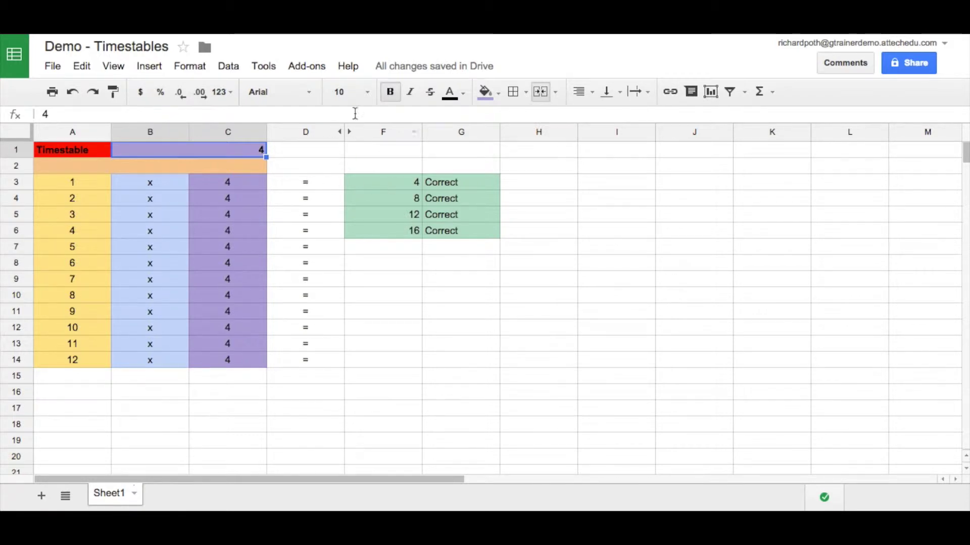
pyautogui.click(348, 132)
pyautogui.click(407, 183)
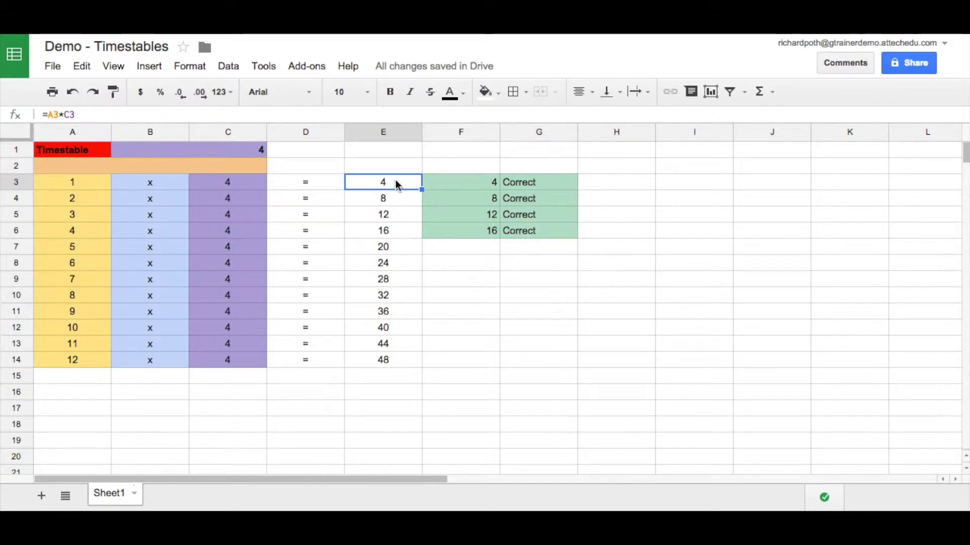
pyautogui.hotkey('ctrl', 'alt', '0')
pyautogui.click(475, 186)
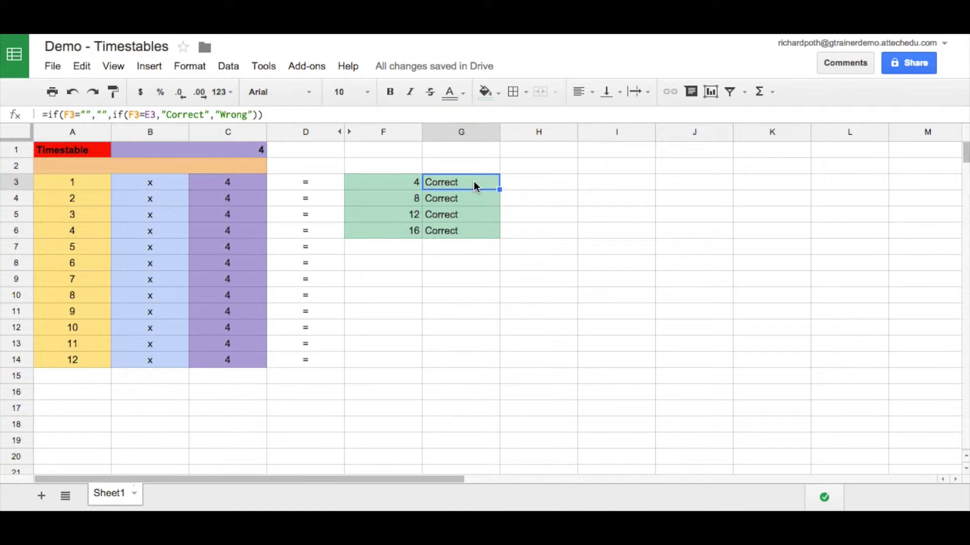
# Step: Enter 'ax=y' in the merged orange row, centred and bold
pyautogui.click(185, 167)
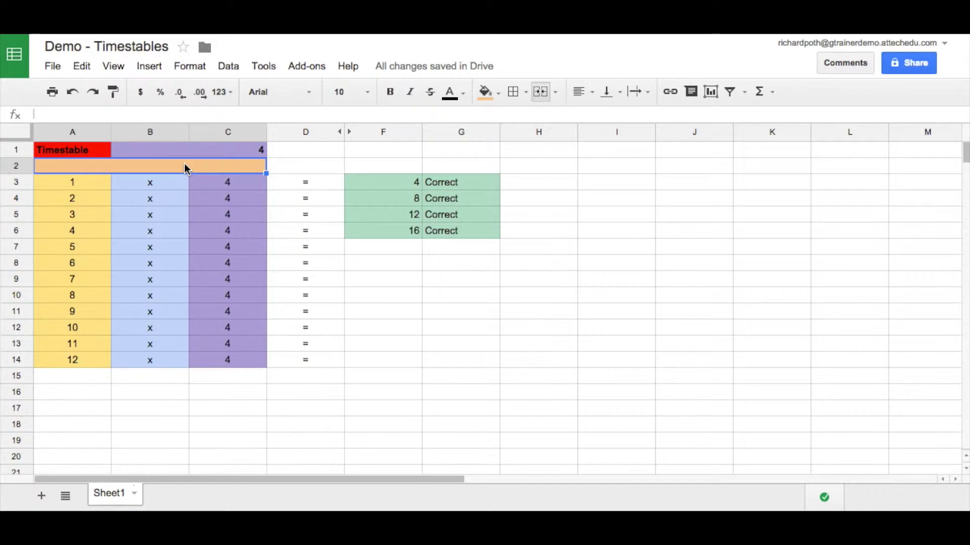
pyautogui.write('a')
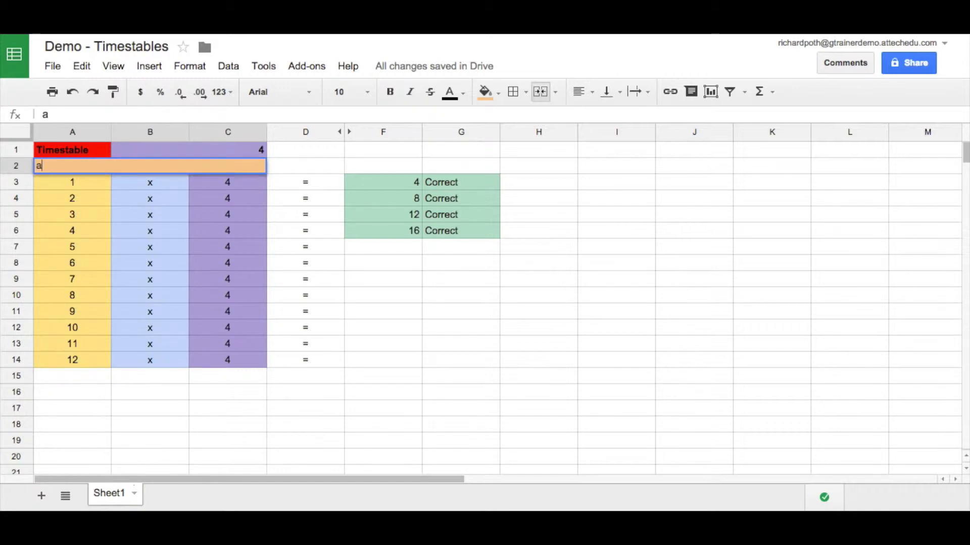
pyautogui.write('x=y')
pyautogui.click(592, 93)
pyautogui.click(603, 118)
pyautogui.hotkey('ctrl', 'b')
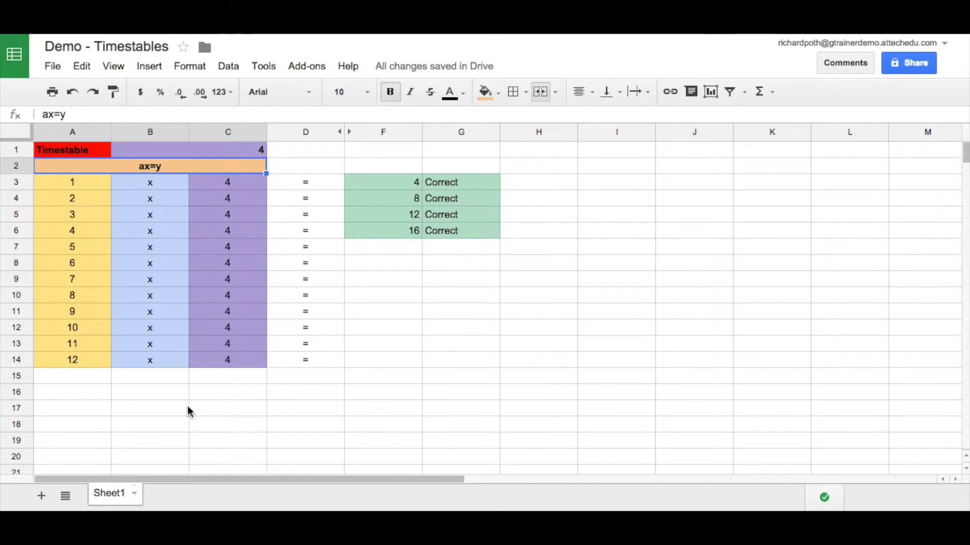
# Step: Rename the first sheet to 'Timetable'
pyautogui.click(134, 495)
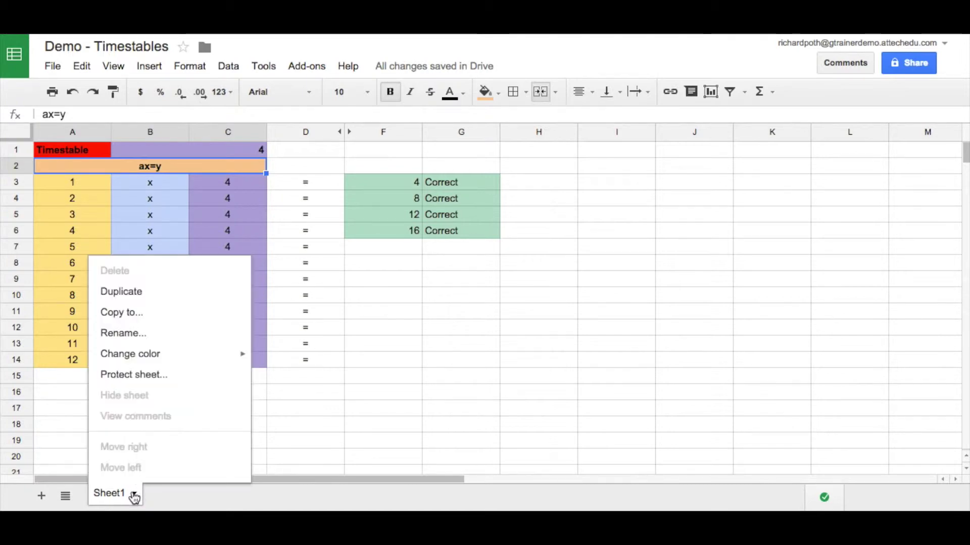
pyautogui.click(178, 334)
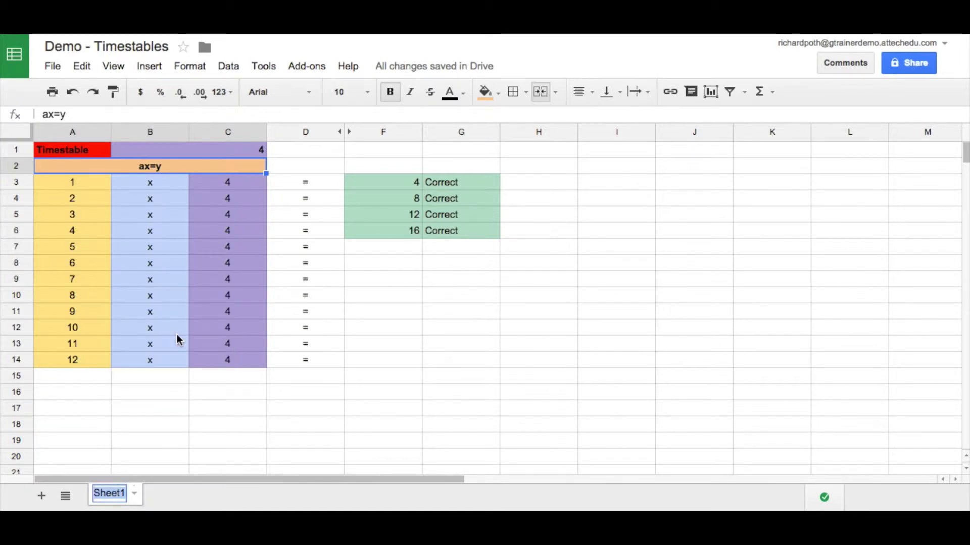
pyautogui.write('Timetable')
pyautogui.press('Return')
# Step: Add a new Sheet2 and enter 'ax + b = y' in cell A2
pyautogui.click(43, 497)
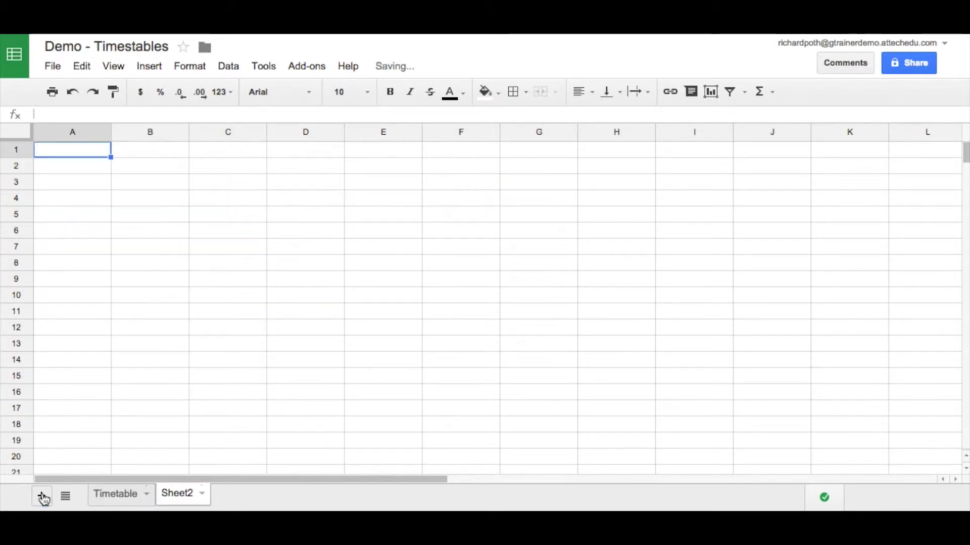
pyautogui.click(71, 169)
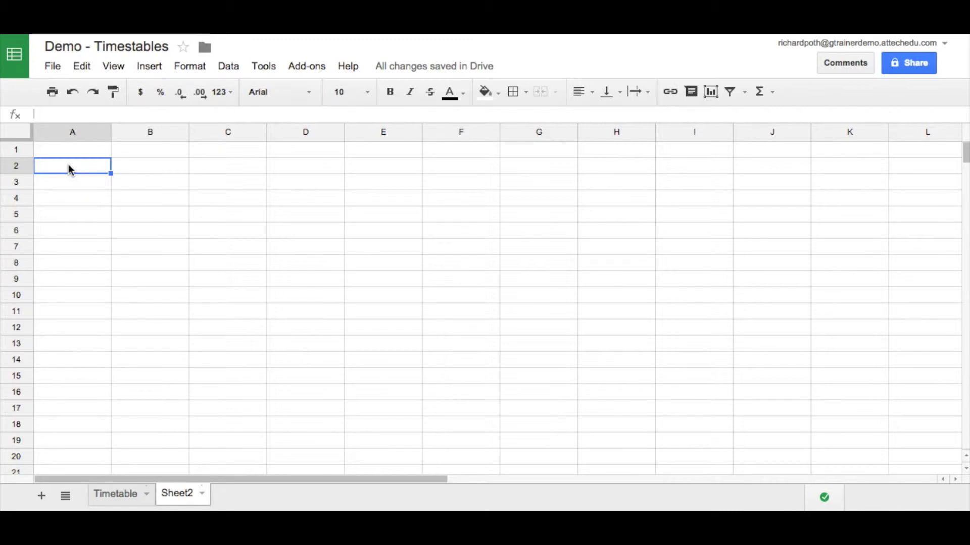
pyautogui.press('Return')
pyautogui.write('ax + b')
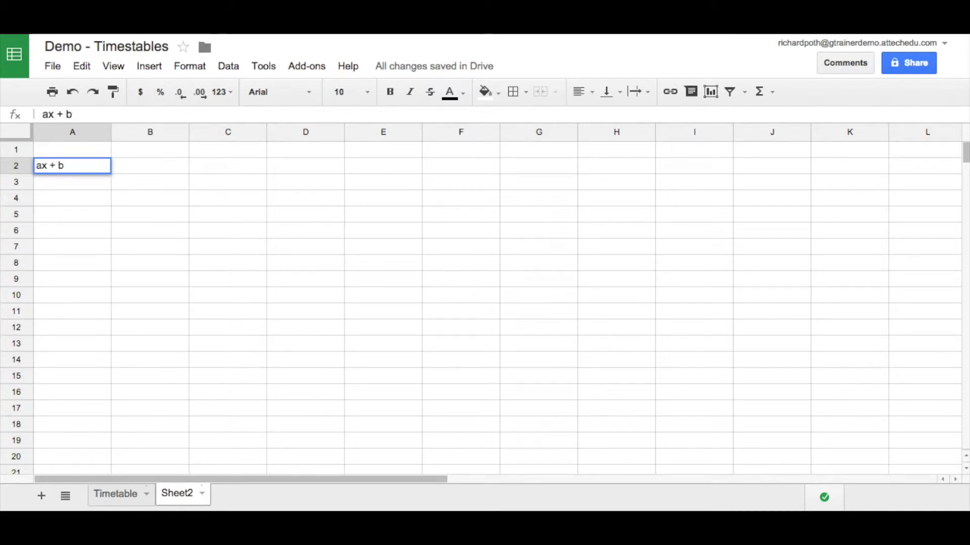
pyautogui.write(' = y')
pyautogui.press('Return')
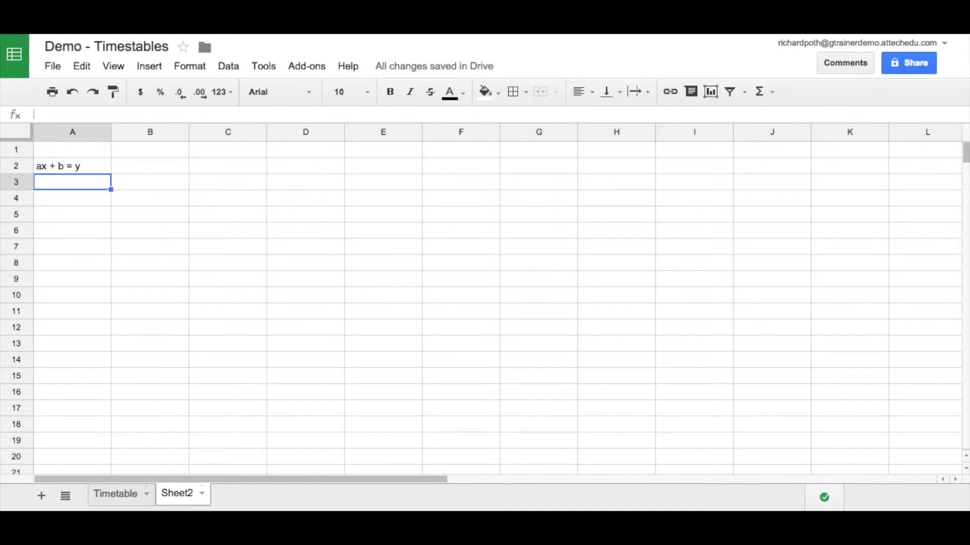
# Step: Enter 'x=' in A1, 5 in B1, 'b=' in C1 and 6 in D1
pyautogui.click(89, 156)
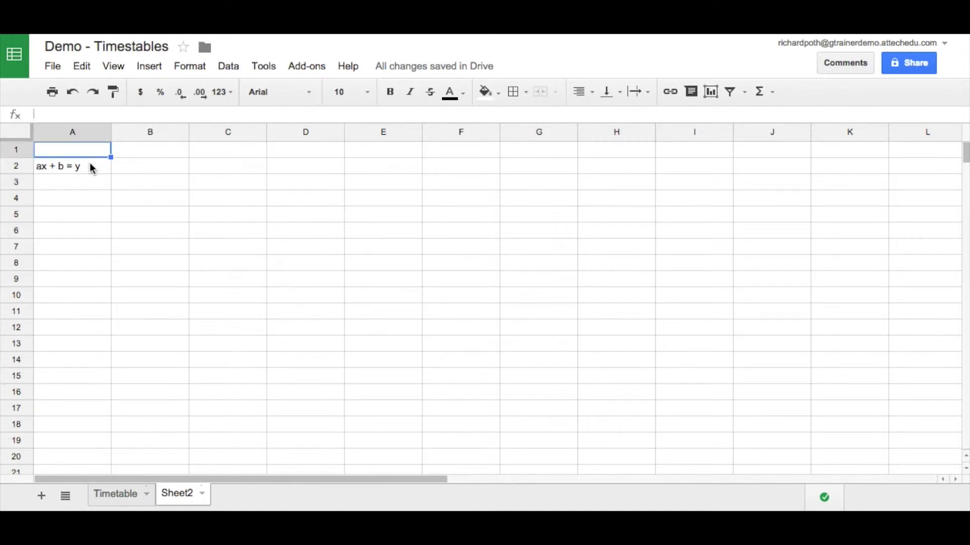
pyautogui.write('x=')
pyautogui.click(151, 153)
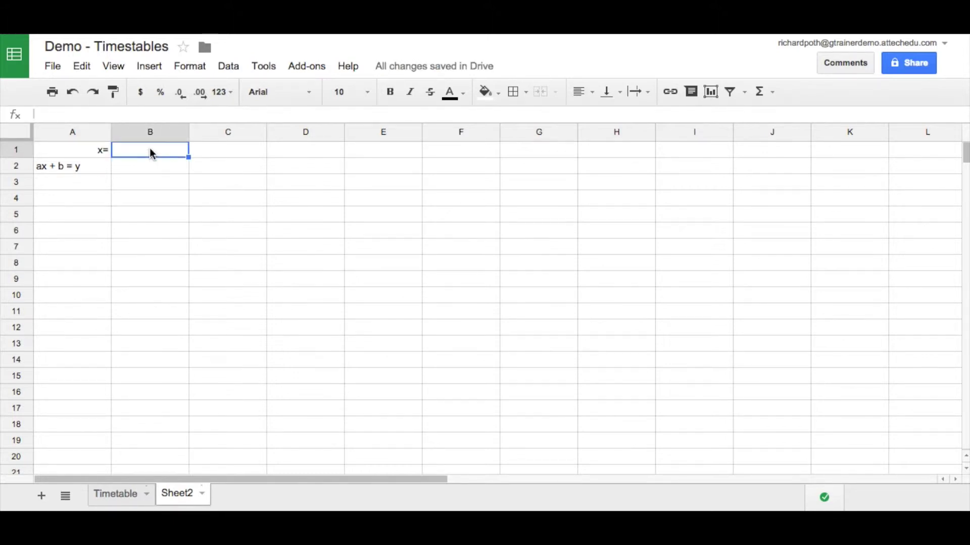
pyautogui.write('5')
pyautogui.click(214, 148)
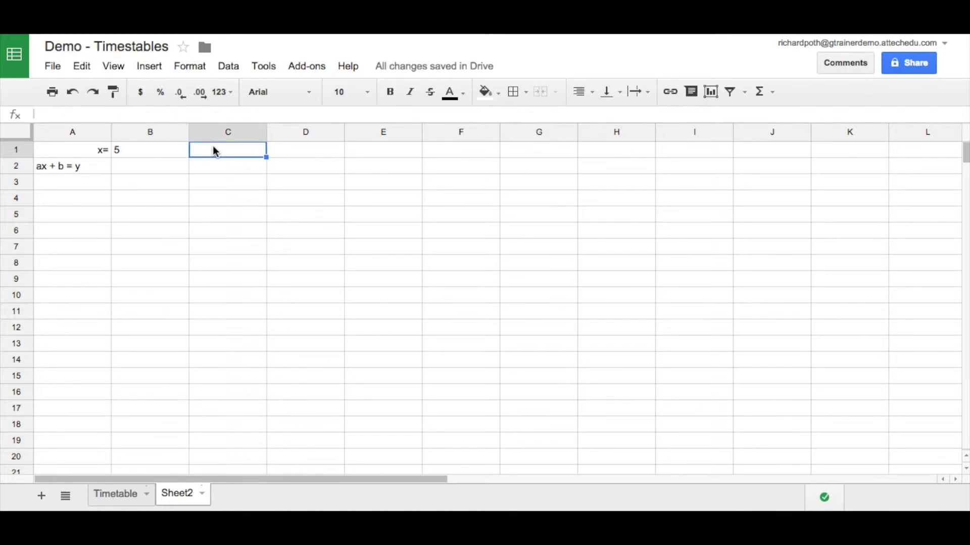
pyautogui.write('b=')
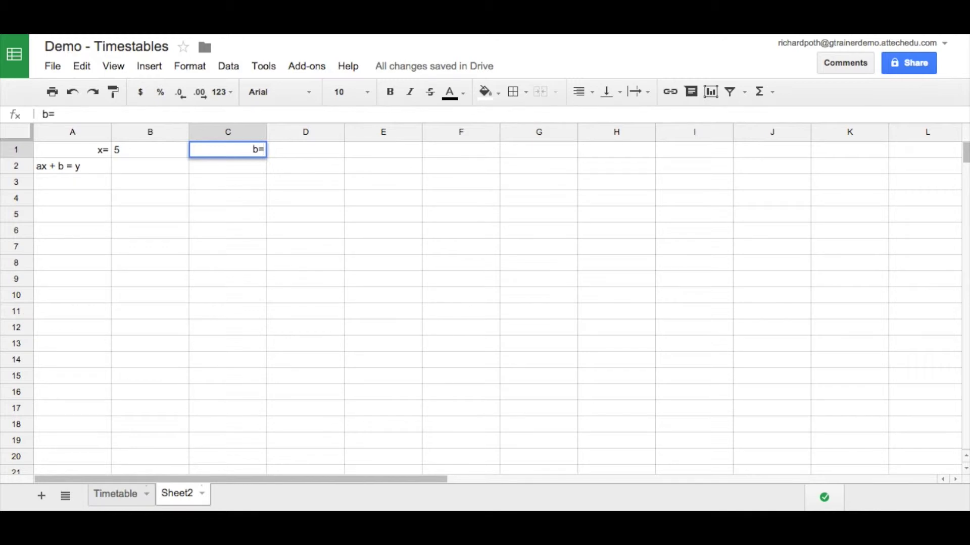
pyautogui.click(306, 149)
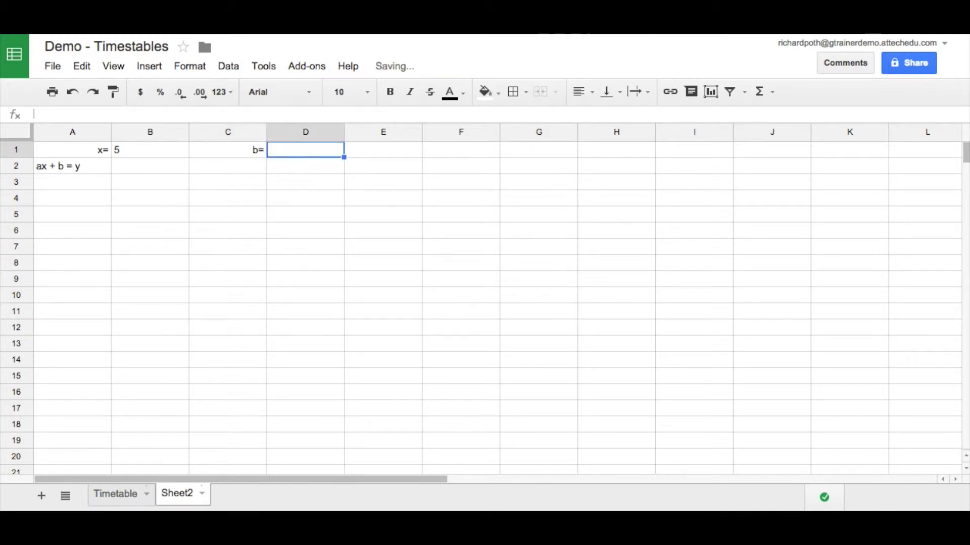
pyautogui.write('6')
pyautogui.press('Return')
pyautogui.click(305, 149)
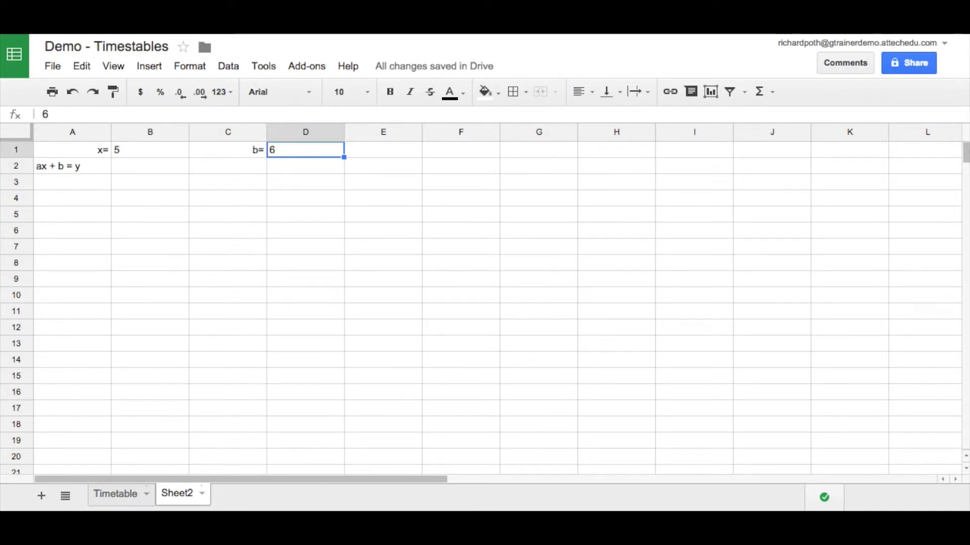
# Step: Add a bold 'a' heading in A3 and number A4:A15 from 1 to 12
pyautogui.click(81, 179)
pyautogui.write('a')
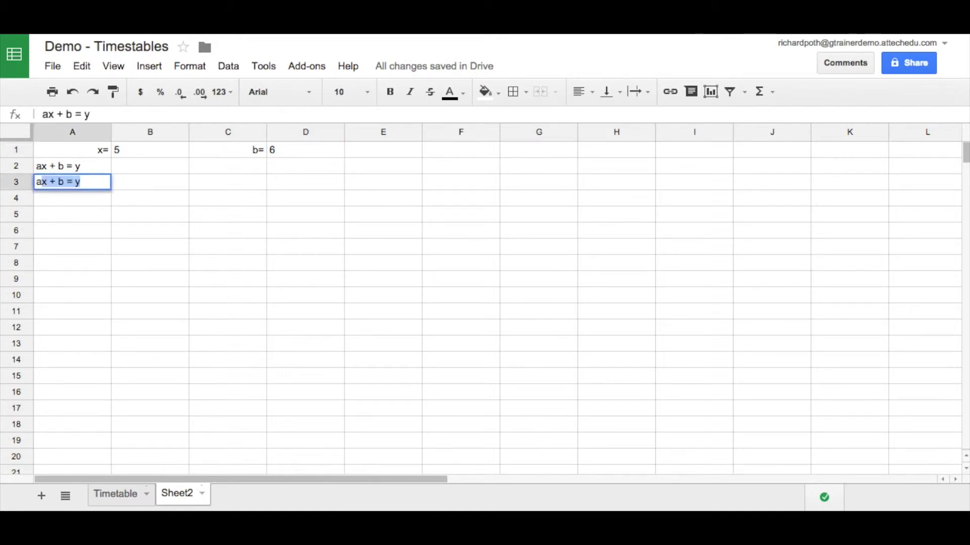
pyautogui.press('Delete')
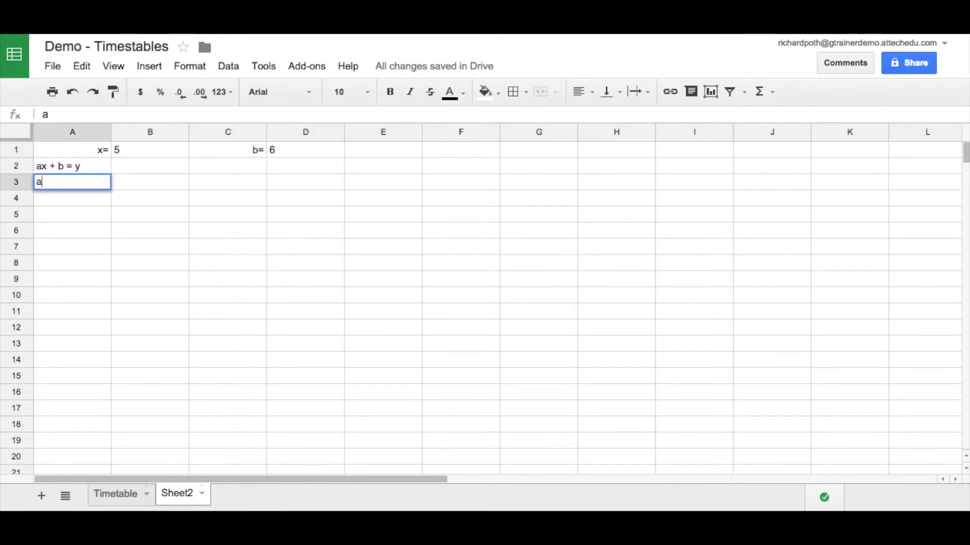
pyautogui.click(390, 91)
pyautogui.click(82, 199)
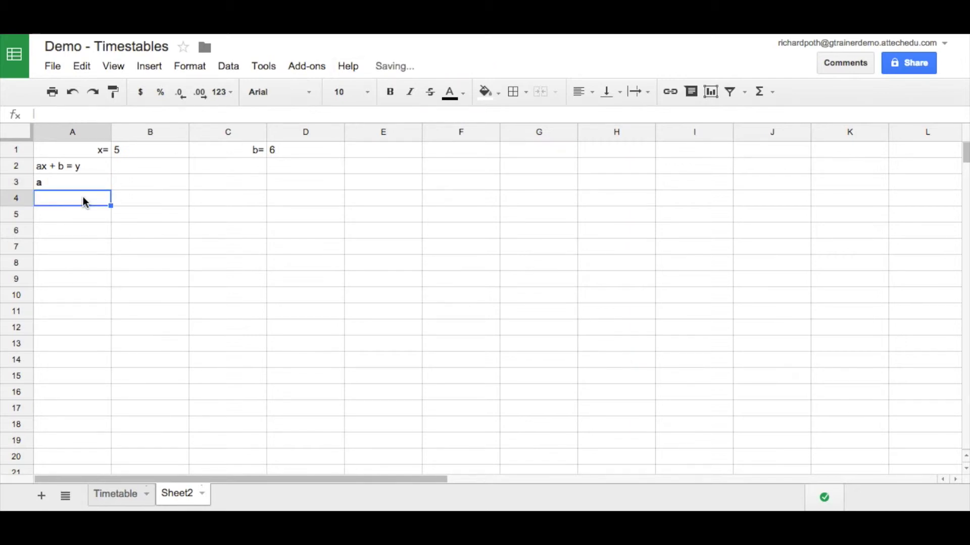
pyautogui.write('1')
pyautogui.press('Return')
pyautogui.write('2')
pyautogui.press('Return')
pyautogui.write('3')
pyautogui.press('Return')
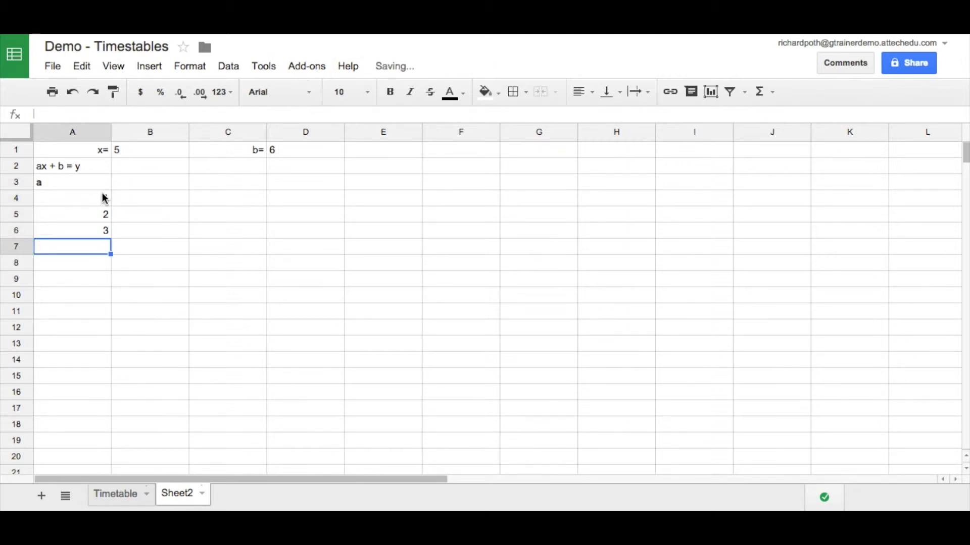
pyautogui.moveTo(102, 198); pyautogui.dragTo(110, 380)
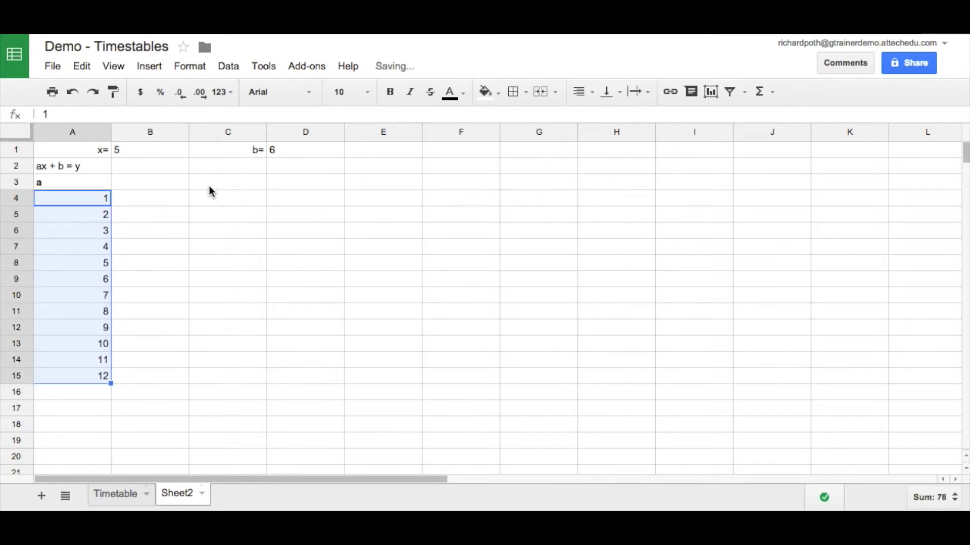
# Step: Put an 'x' in every cell from B4 to B15
pyautogui.click(158, 201)
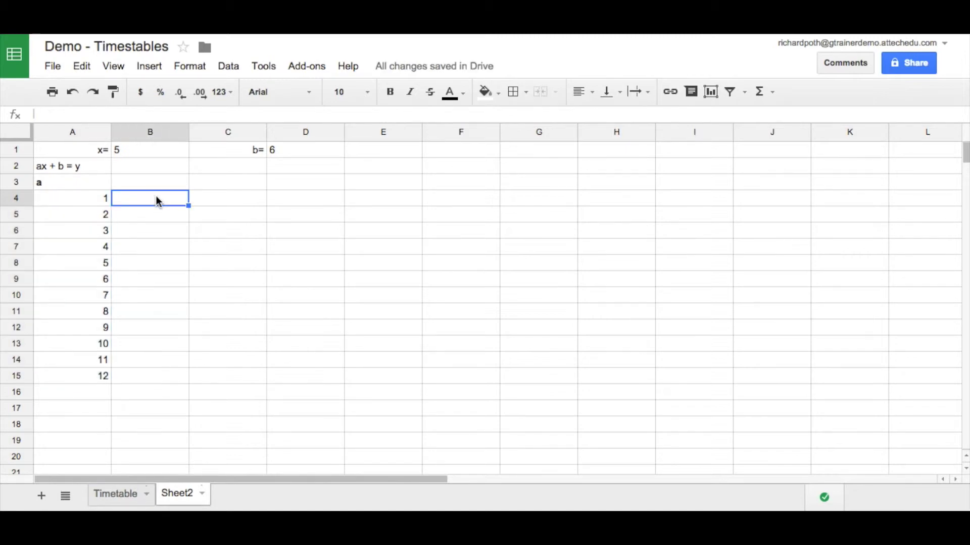
pyautogui.write('x')
pyautogui.press('Return')
pyautogui.click(177, 197)
pyautogui.moveTo(189, 206); pyautogui.dragTo(176, 374)
# Step: Add a bold 'x' heading in C3 and start a formula in C4
pyautogui.click(230, 183)
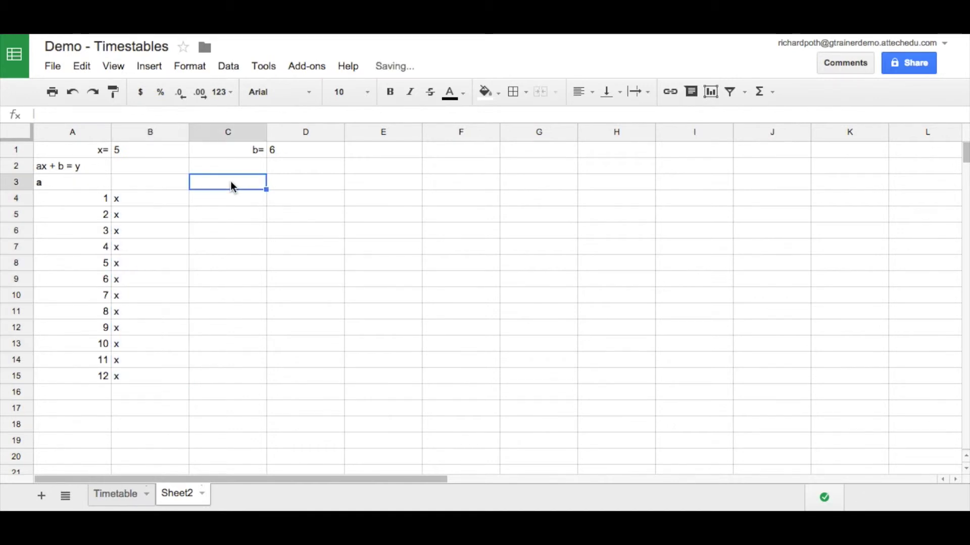
pyautogui.write('x')
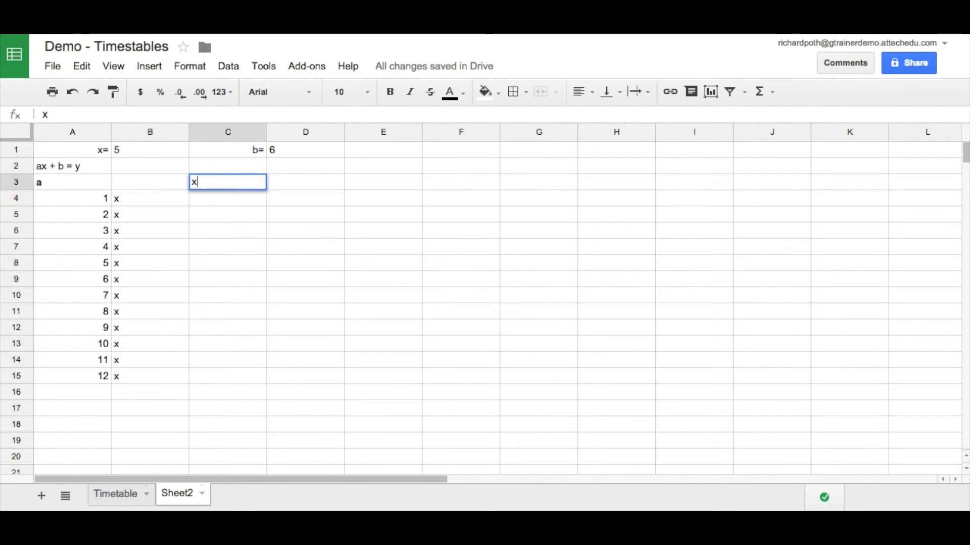
pyautogui.click(390, 91)
pyautogui.click(227, 202)
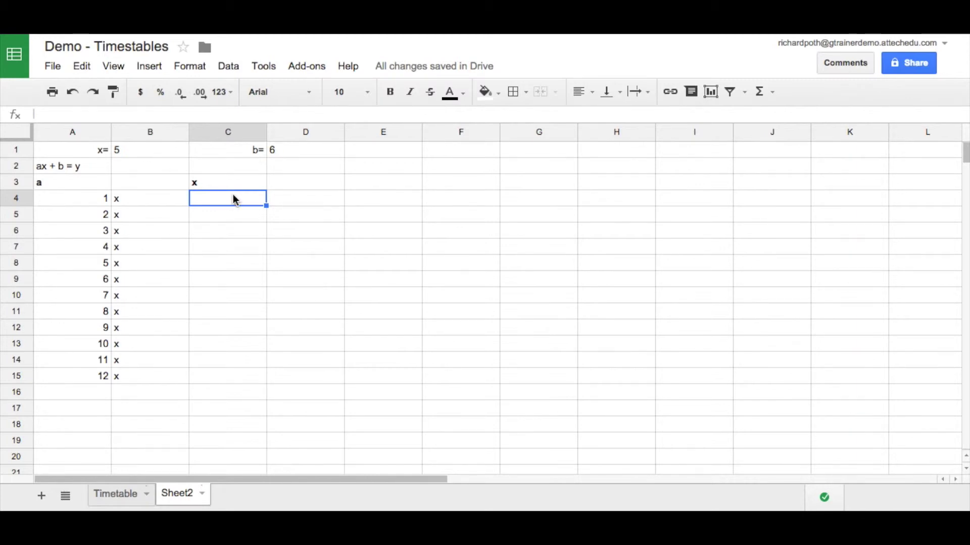
pyautogui.write('=')
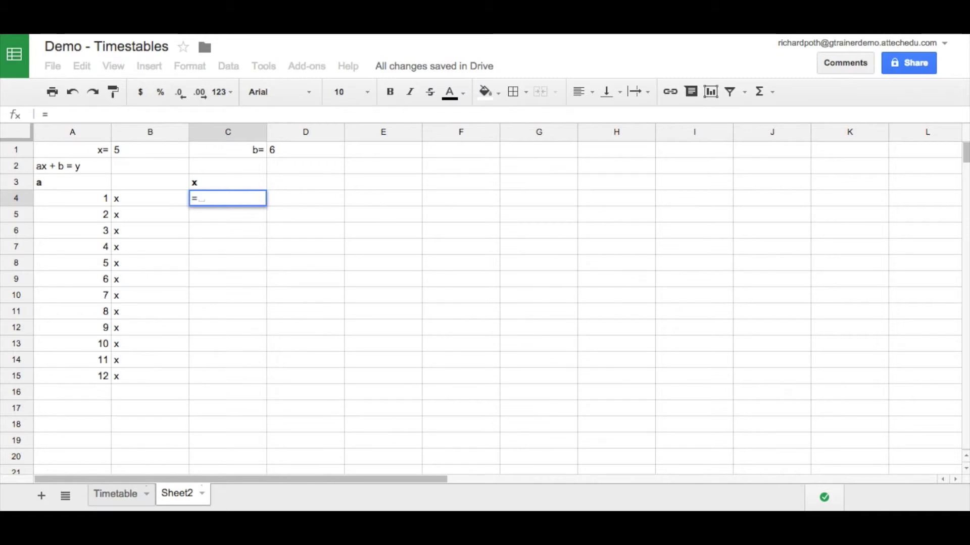
# Step: Fill C4:C15 with the absolute reference =$B$1, each showing 5
pyautogui.write('$')
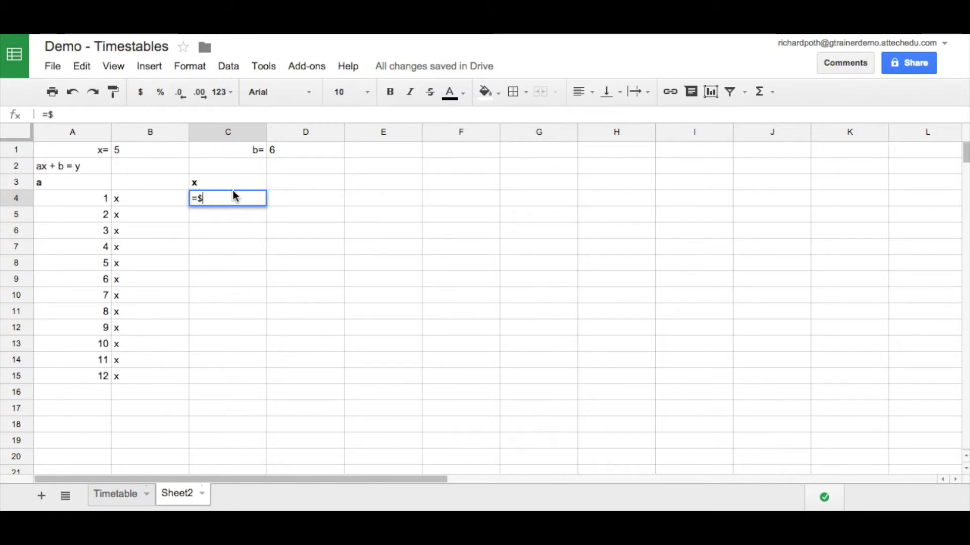
pyautogui.write('B')
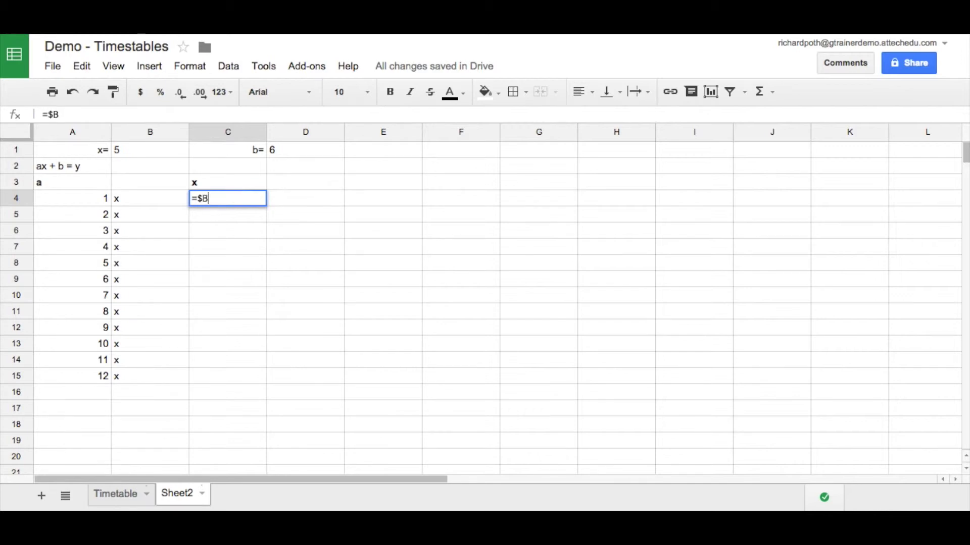
pyautogui.write('$1')
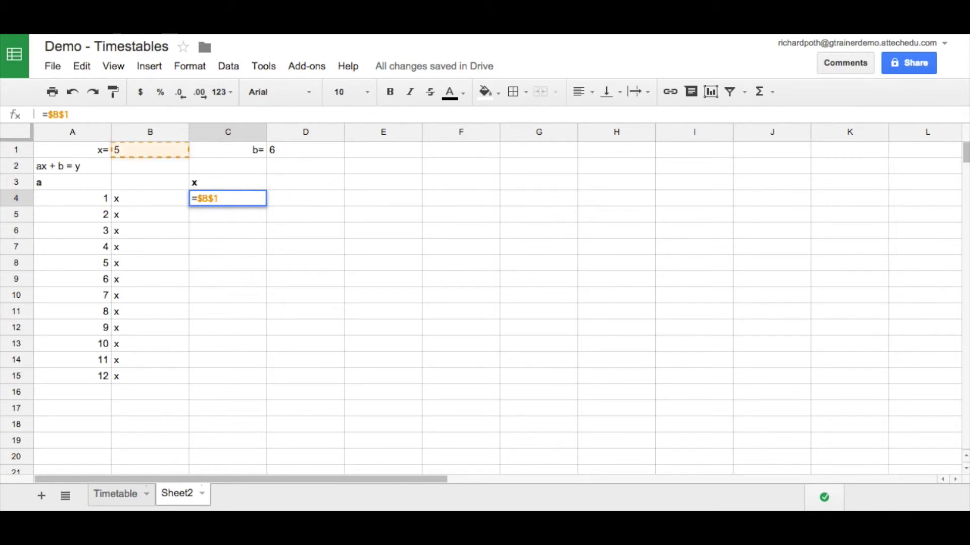
pyautogui.press('Return')
pyautogui.click(260, 199)
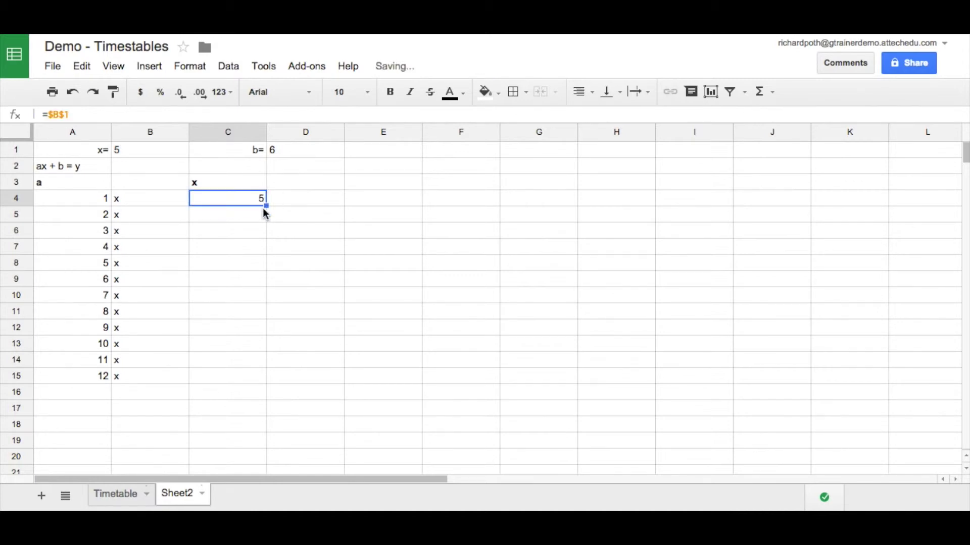
pyautogui.moveTo(266, 206); pyautogui.dragTo(253, 378)
pyautogui.click(314, 202)
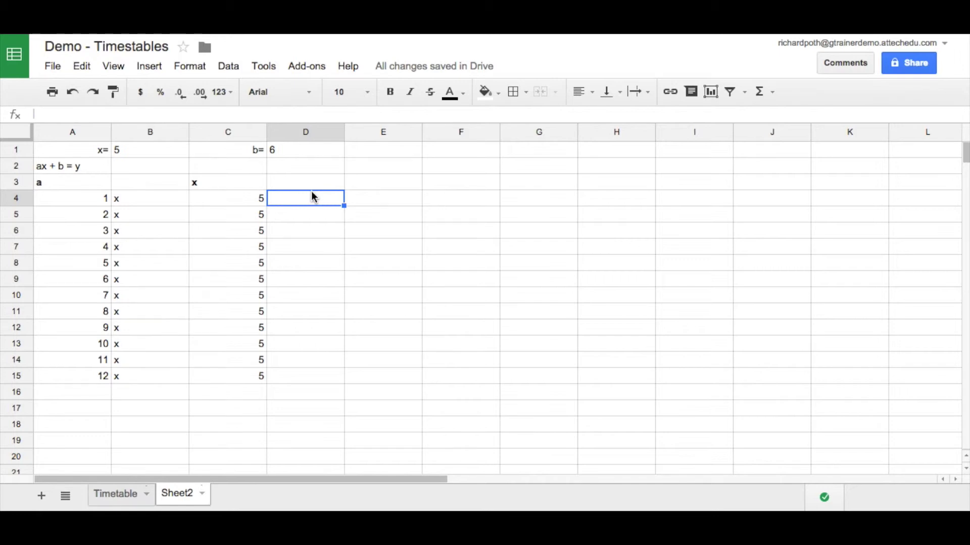
# Step: Enter '+ in D4 and copy the plus sign down to D15
pyautogui.write("'+")
pyautogui.press('Return')
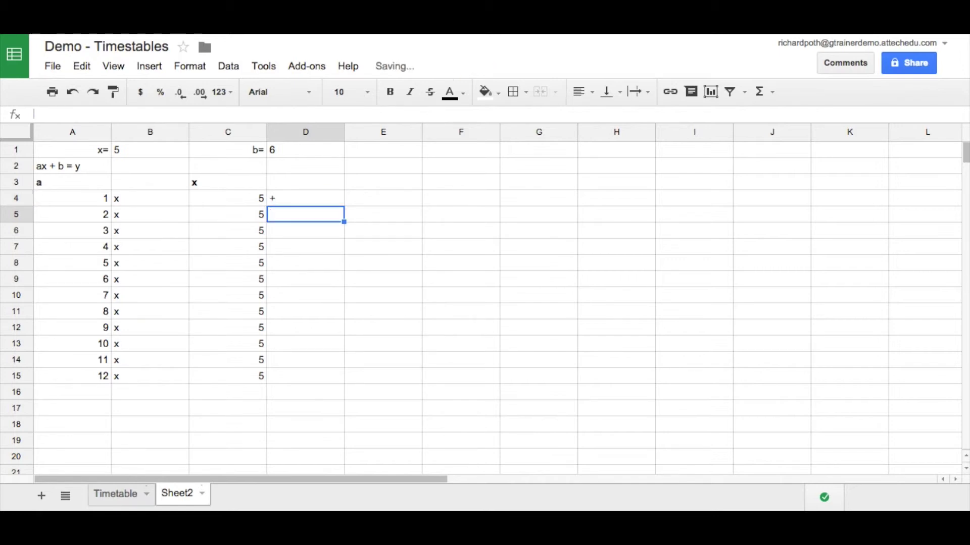
pyautogui.click(327, 199)
pyautogui.moveTo(344, 206); pyautogui.dragTo(339, 382)
pyautogui.click(393, 197)
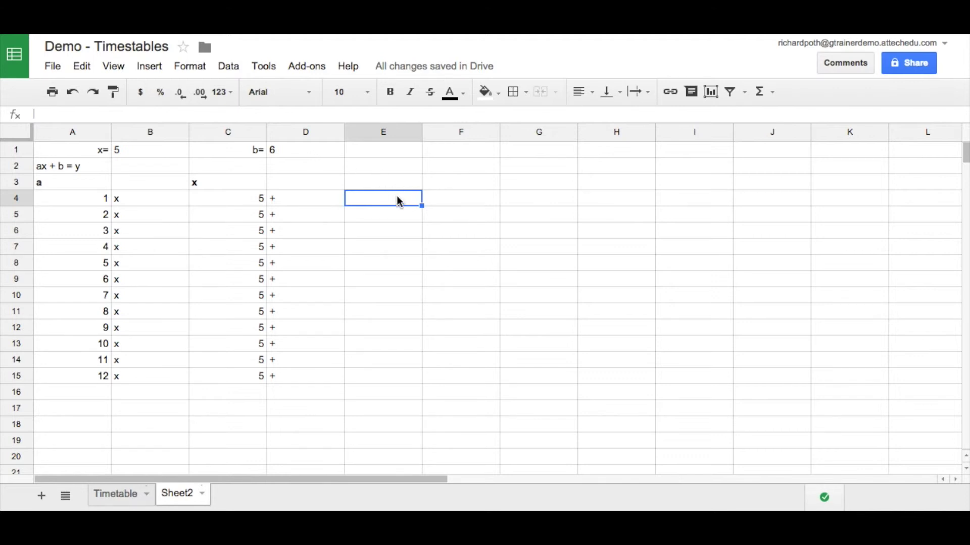
# Step: Enter =$D$1 in E4 and copy it down to E15, each showing 6
pyautogui.write('=')
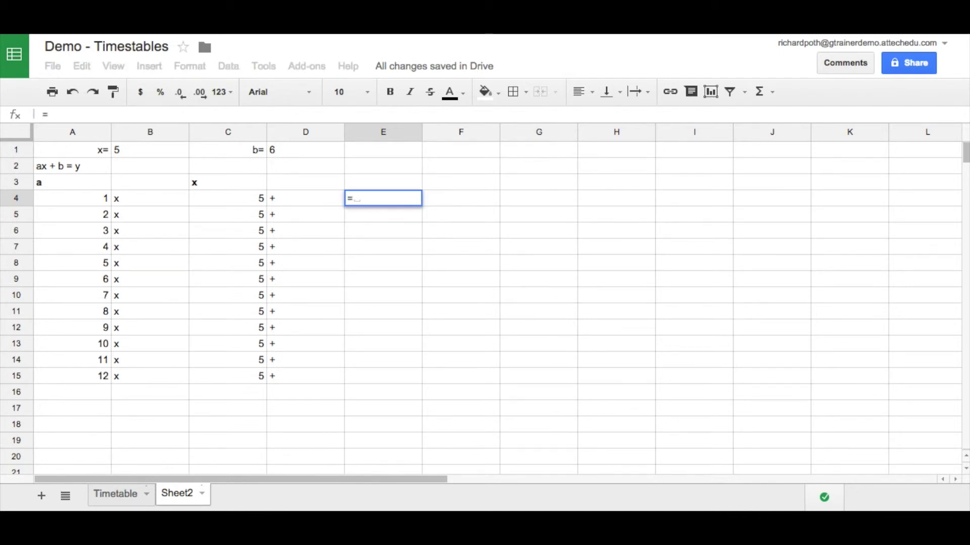
pyautogui.write('$')
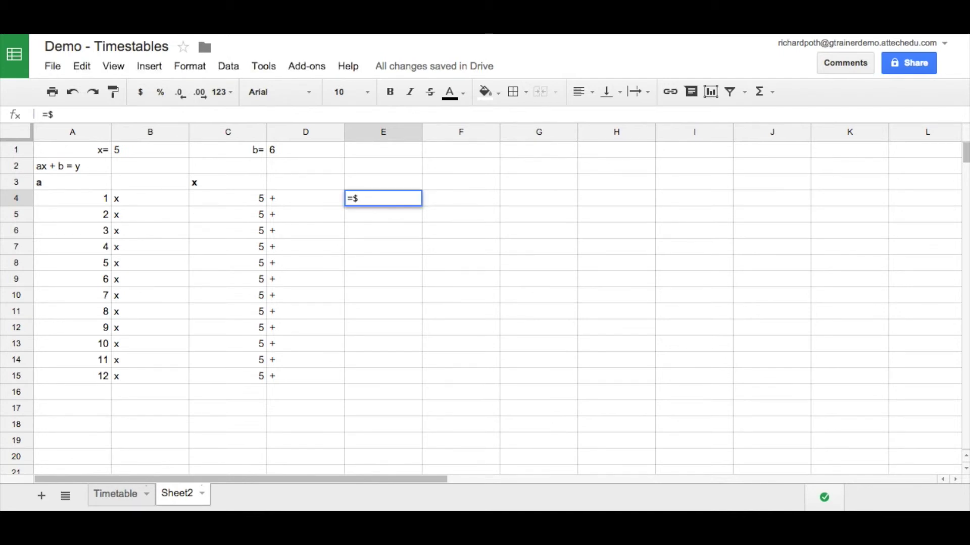
pyautogui.write('d$1')
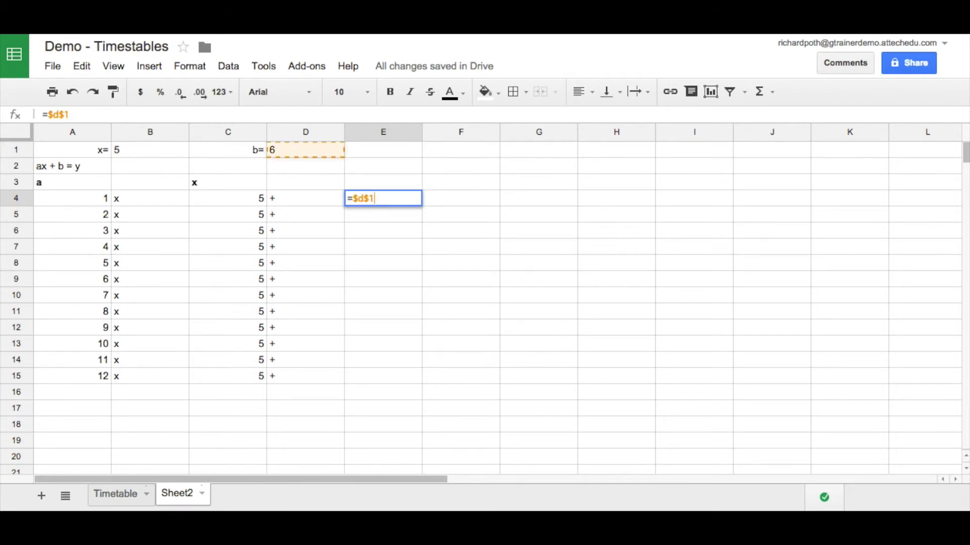
pyautogui.press('Return')
pyautogui.click(408, 201)
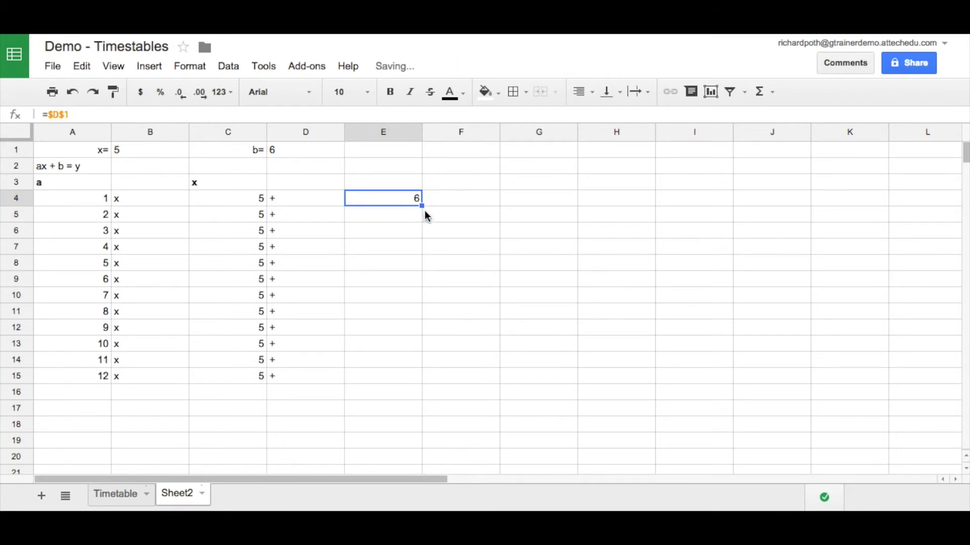
pyautogui.moveTo(422, 207); pyautogui.dragTo(412, 376)
# Step: Enter '= in F4 and copy the equals sign down to F15
pyautogui.click(462, 200)
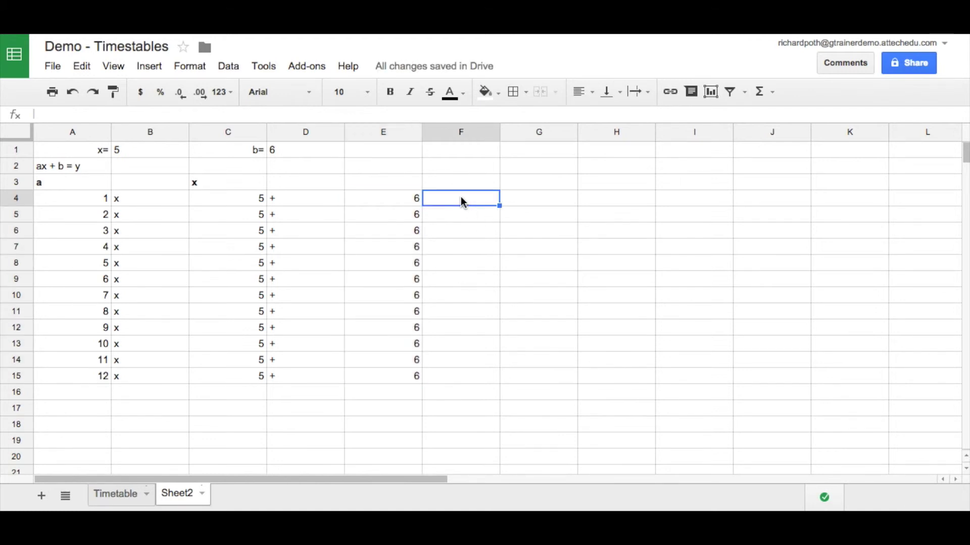
pyautogui.doubleClick(461, 201)
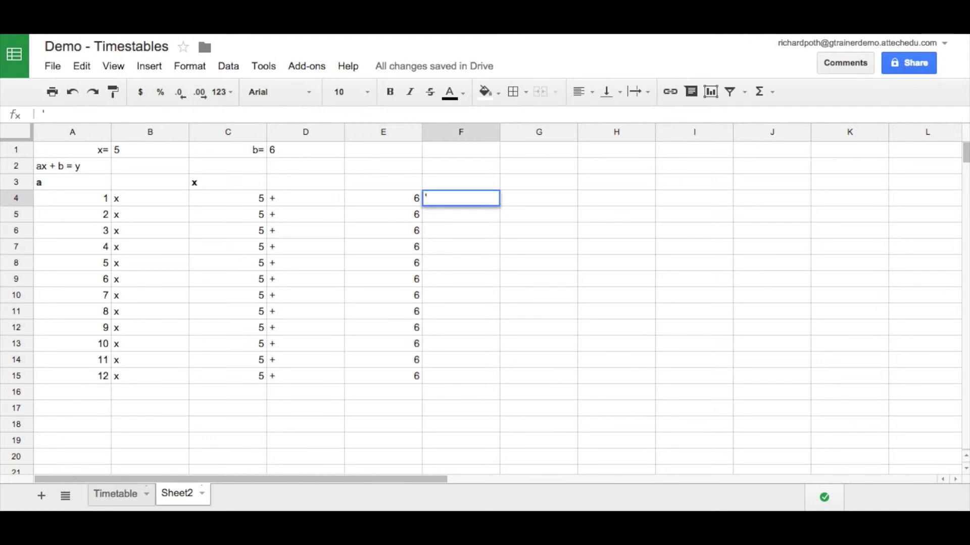
pyautogui.write("'=")
pyautogui.press('Return')
pyautogui.click(488, 200)
pyautogui.moveTo(500, 205); pyautogui.dragTo(498, 374)
pyautogui.click(542, 201)
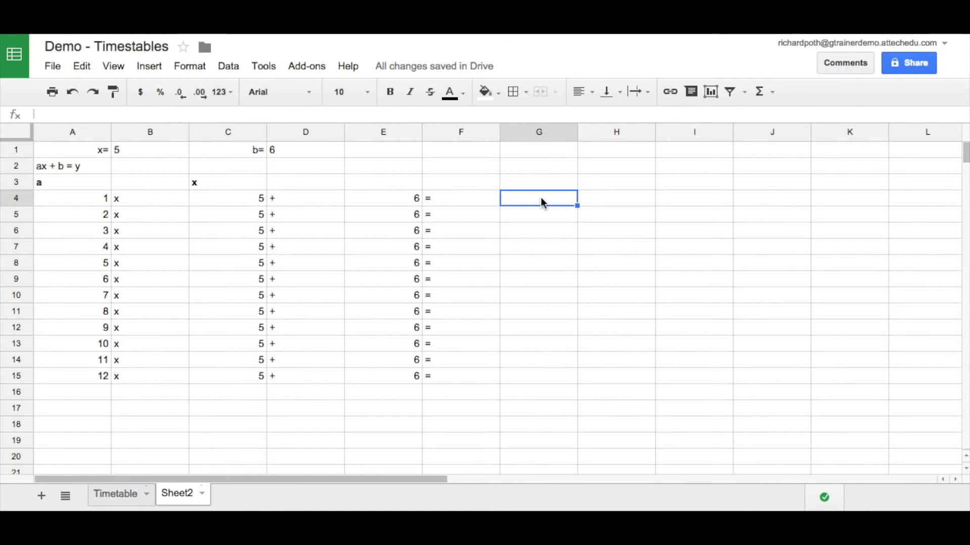
# Step: Enter =A4*C4+E4 in G4 and copy it to G15, giving results 11 to 66
pyautogui.write('=')
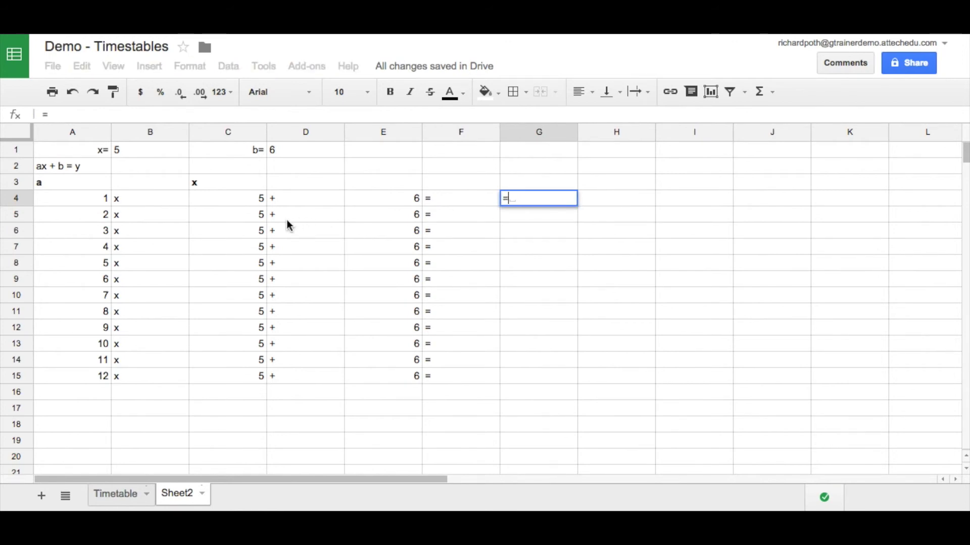
pyautogui.click(81, 199)
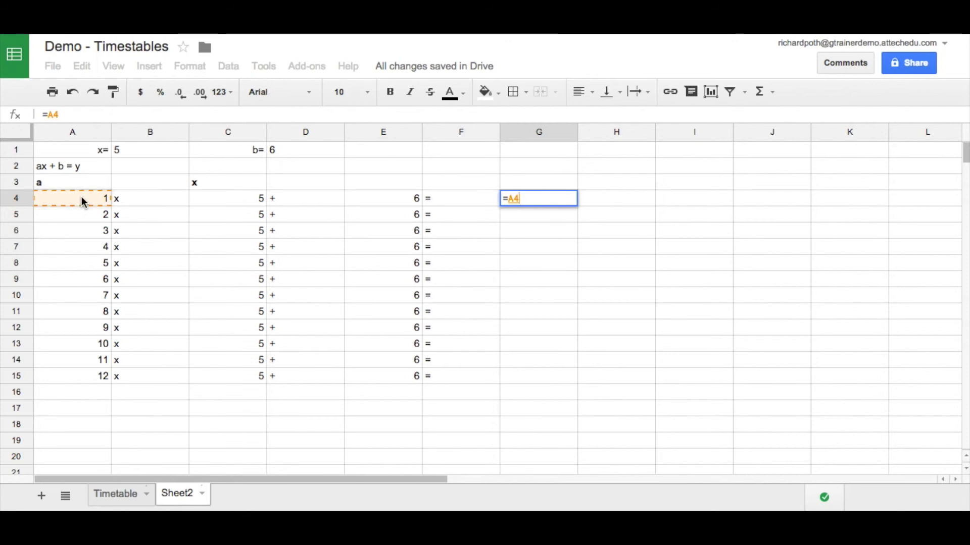
pyautogui.write('*')
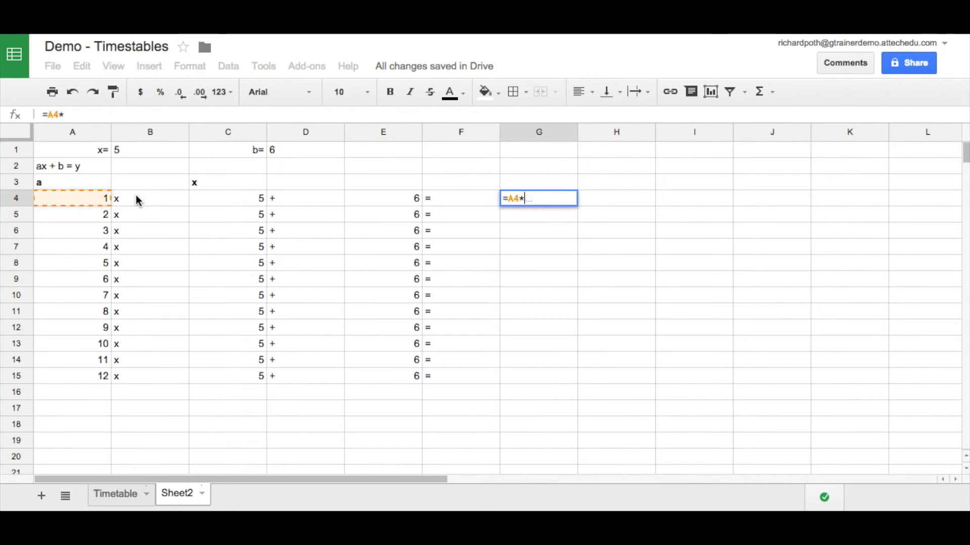
pyautogui.click(230, 204)
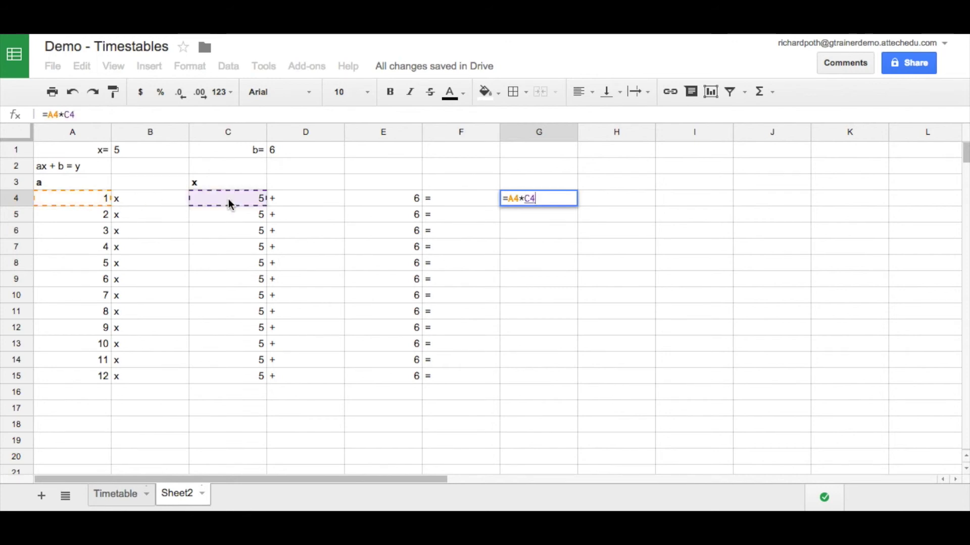
pyautogui.write('+')
pyautogui.click(395, 200)
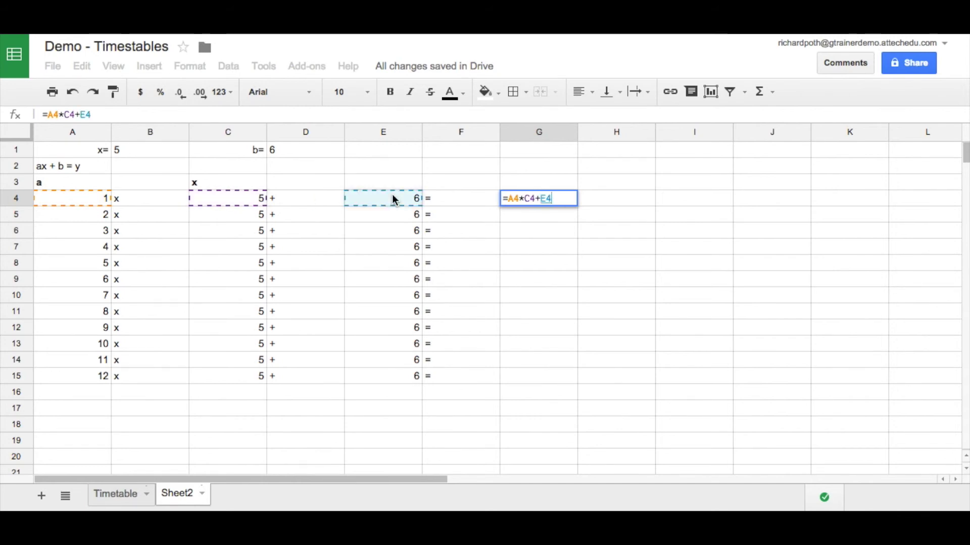
pyautogui.press('Return')
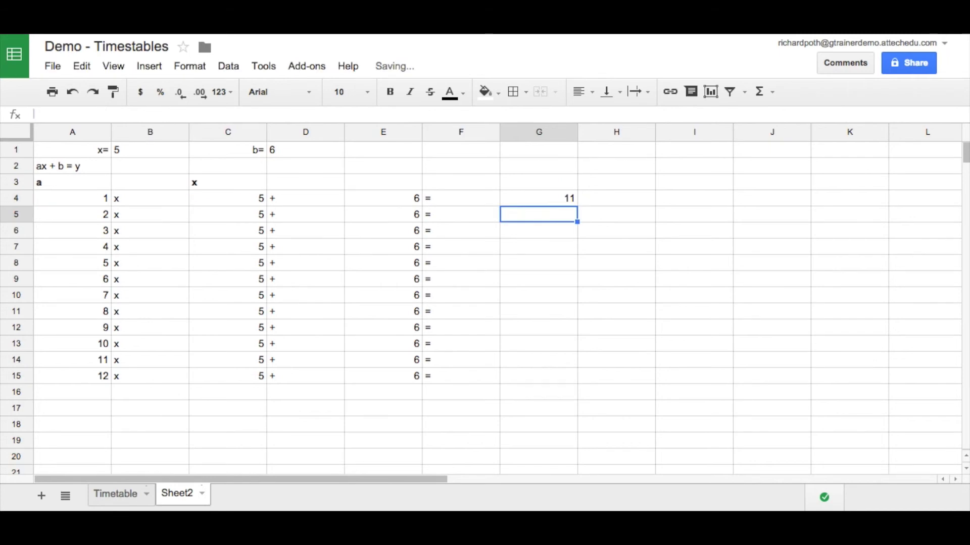
pyautogui.click(561, 200)
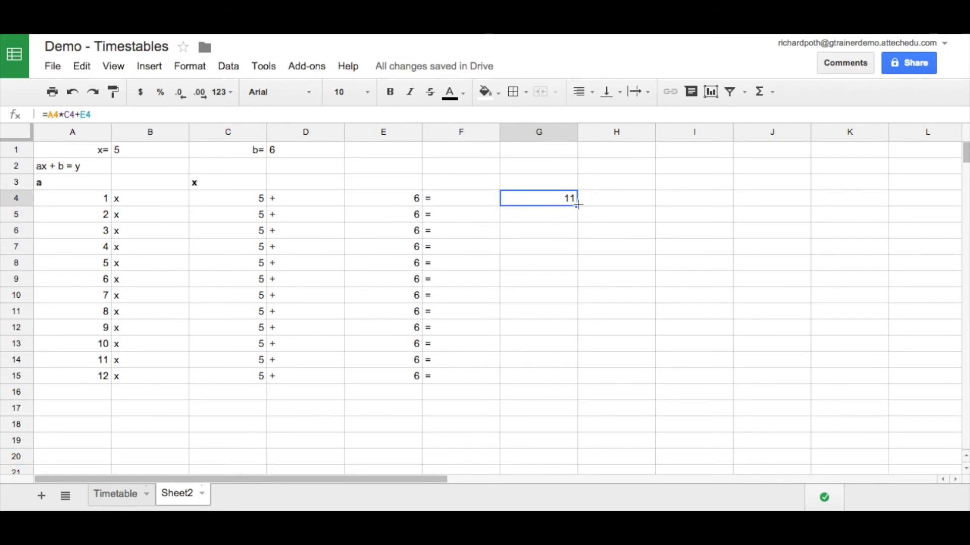
pyautogui.moveTo(578, 204); pyautogui.dragTo(563, 376)
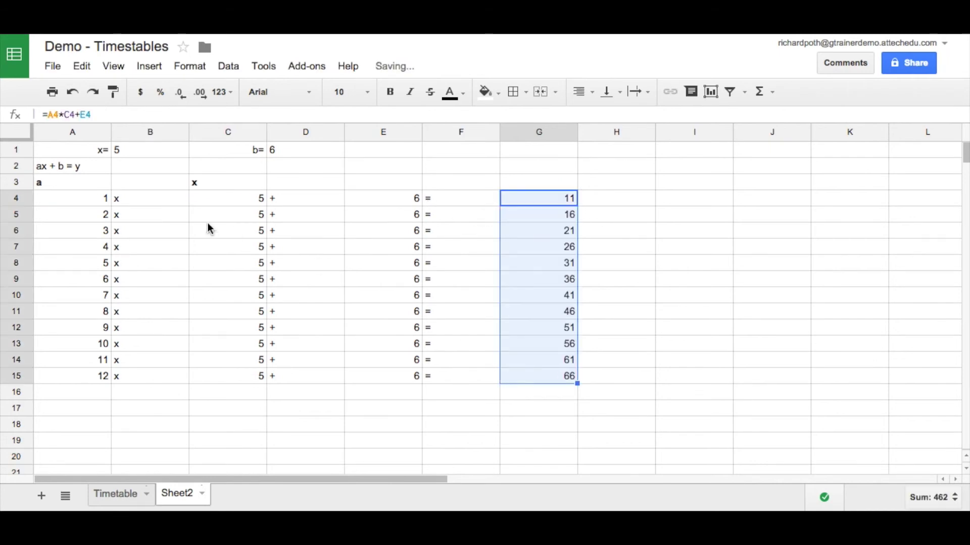
# Step: Add bold column headings 'b' in E3 and 'y' in G3
pyautogui.click(378, 179)
pyautogui.write('b')
pyautogui.press('Return')
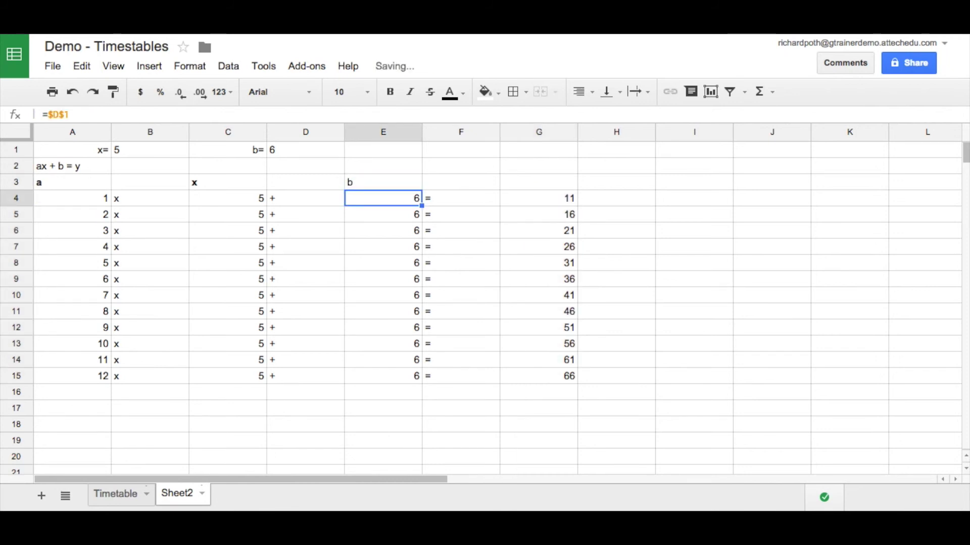
pyautogui.click(379, 182)
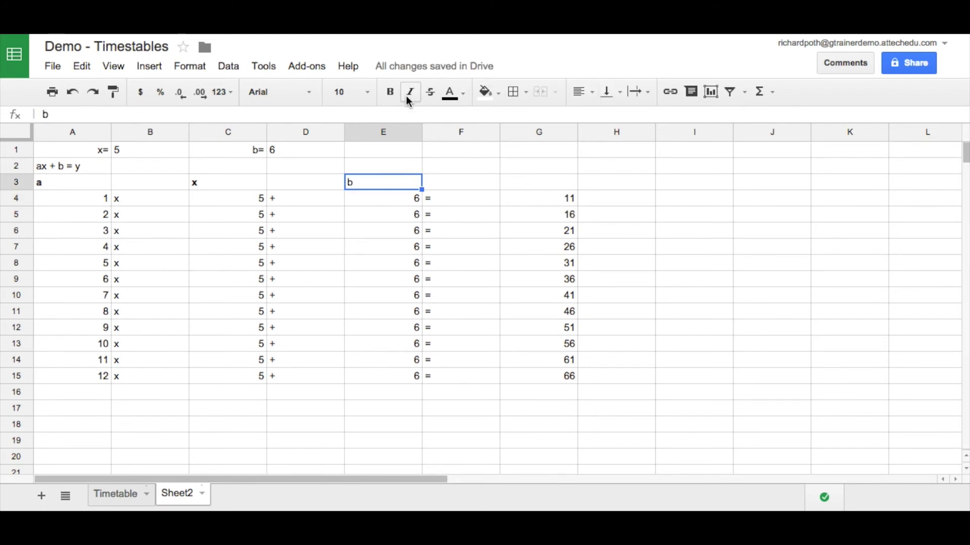
pyautogui.click(390, 92)
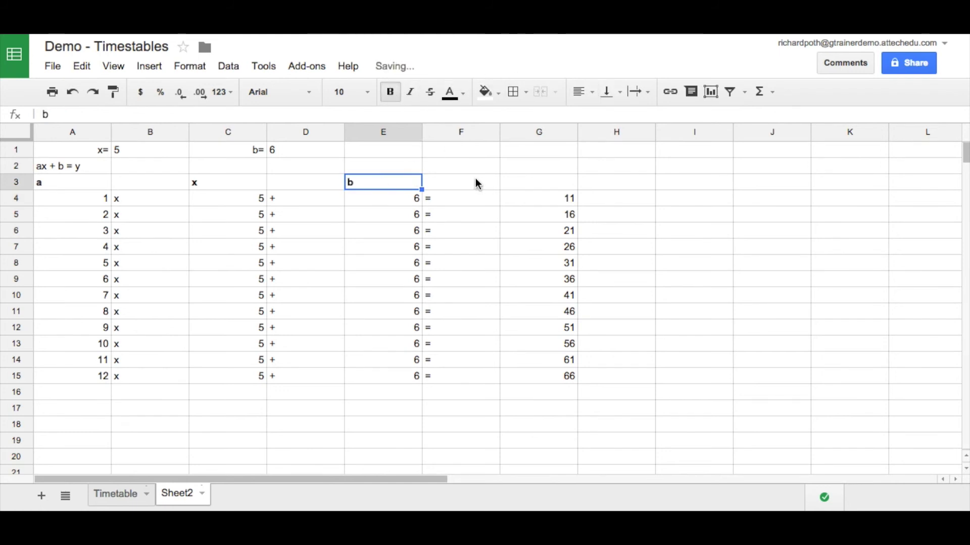
pyautogui.click(546, 184)
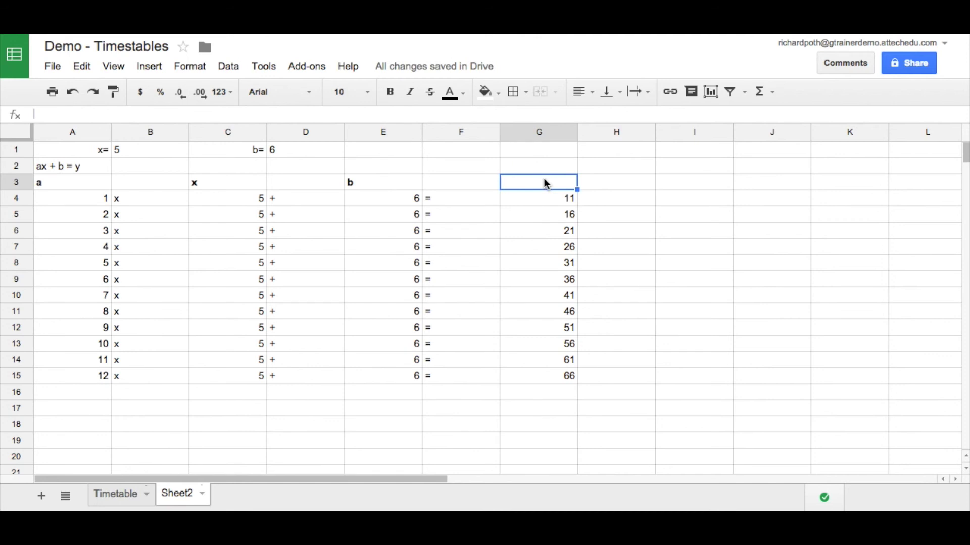
pyautogui.write('y')
pyautogui.click(389, 91)
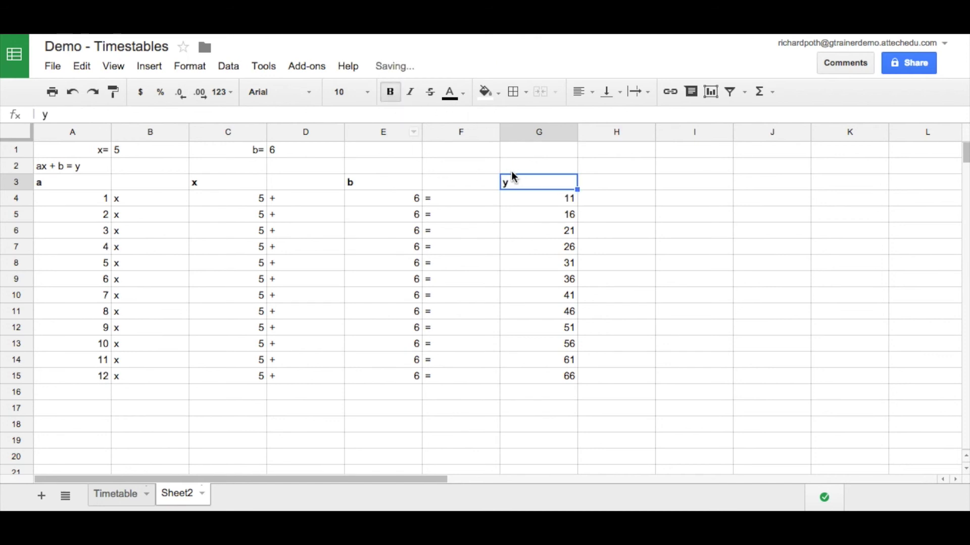
# Step: Centre-align the table range A3:G15, then deselect it and return to the 'ax + b = y' label in A2
pyautogui.moveTo(78, 184); pyautogui.dragTo(552, 379)
pyautogui.click(589, 92)
pyautogui.click(604, 117)
pyautogui.click(606, 249)
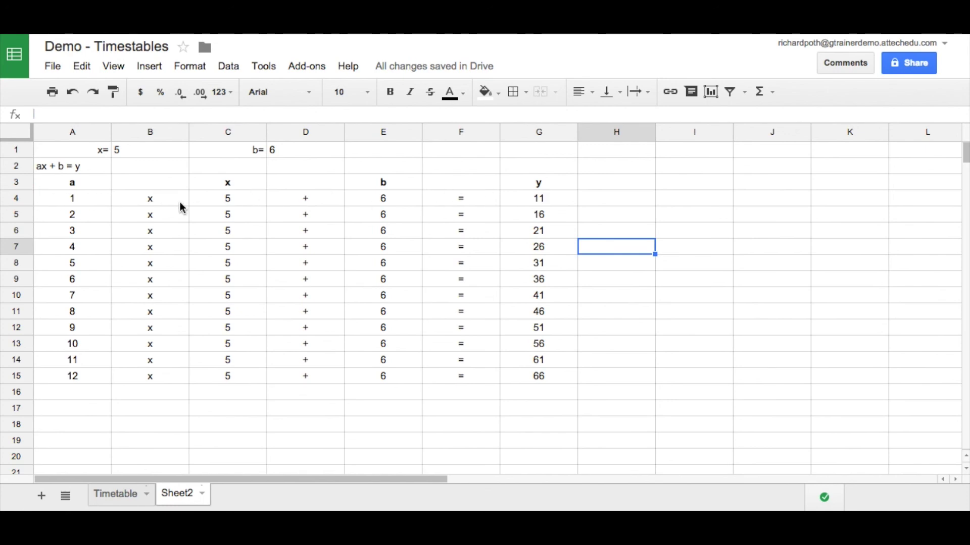
pyautogui.click(102, 171)
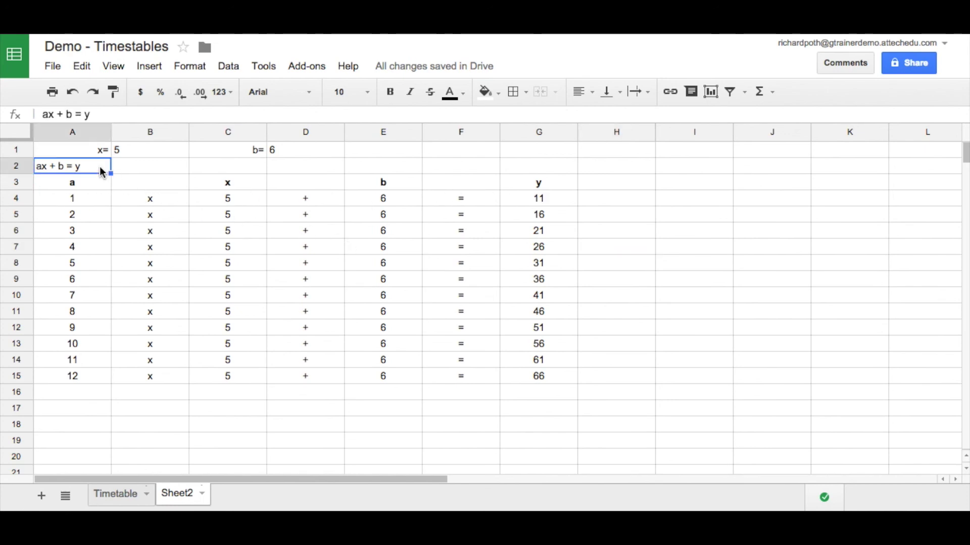